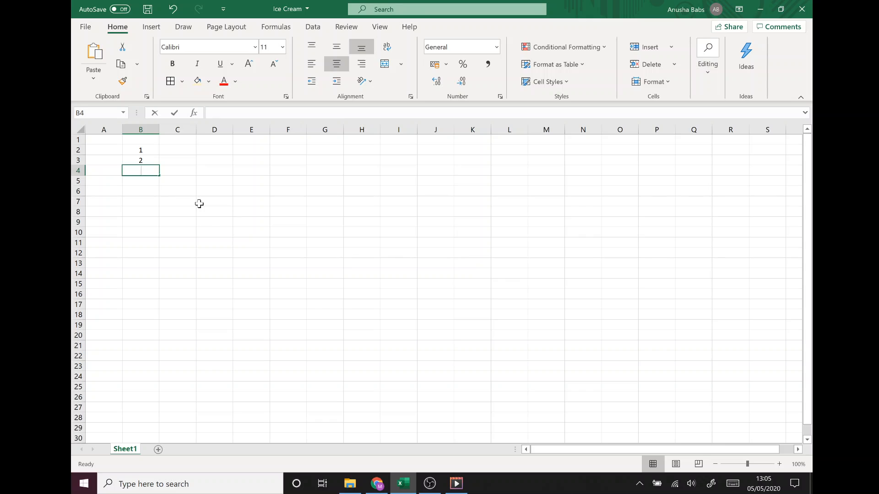
Continue the number list in column B by entering 3 in B4 and 4 in B5
{"action": "type", "text": "3"}
{"action": "key", "text": "Return"}
{"action": "type", "text": "4"}
{"action": "key", "text": "Return"}
{"action": "left_click", "coordinate": [208, 213]}
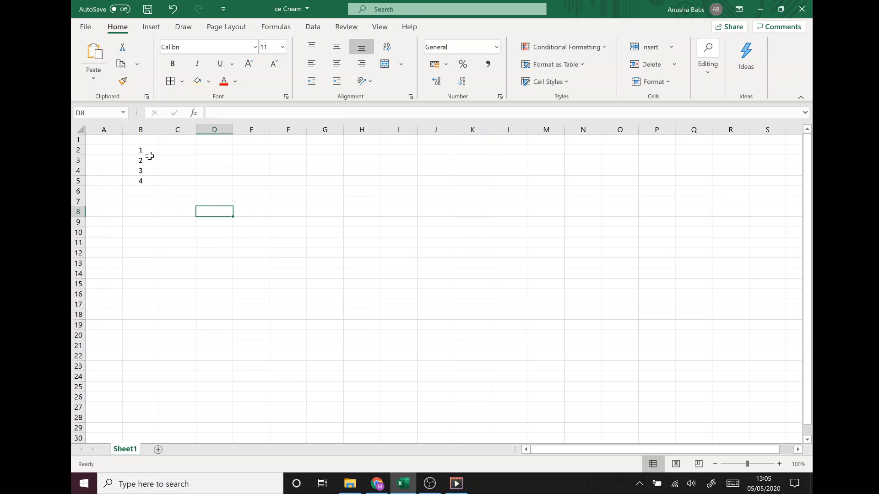
Clear the contents of cells B4 and B5, leaving only the first two numbers of the list
{"action": "left_click_drag", "start_coordinate": [142, 171], "coordinate": [143, 178]}
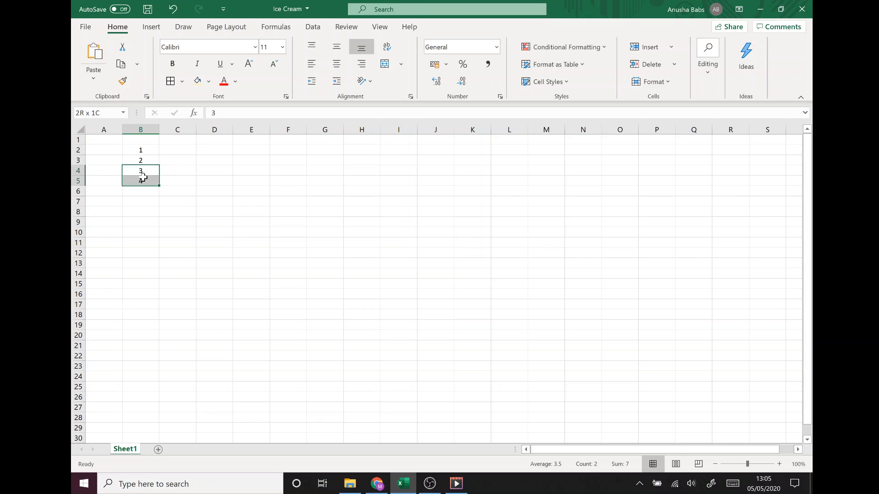
{"action": "key", "text": "Delete"}
{"action": "left_click", "coordinate": [224, 222]}
{"action": "left_click", "coordinate": [138, 143]}
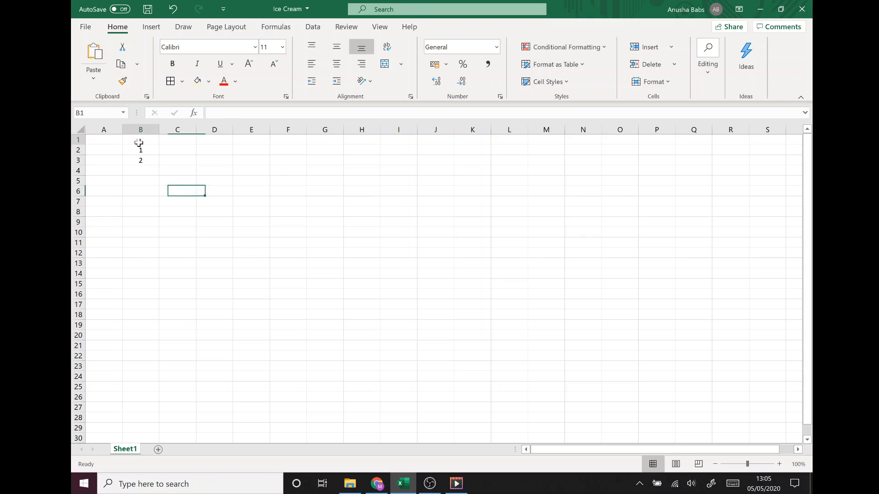
Extend the number series from B2:B3 down to B11 and undo the fill
{"action": "left_click", "coordinate": [141, 153]}
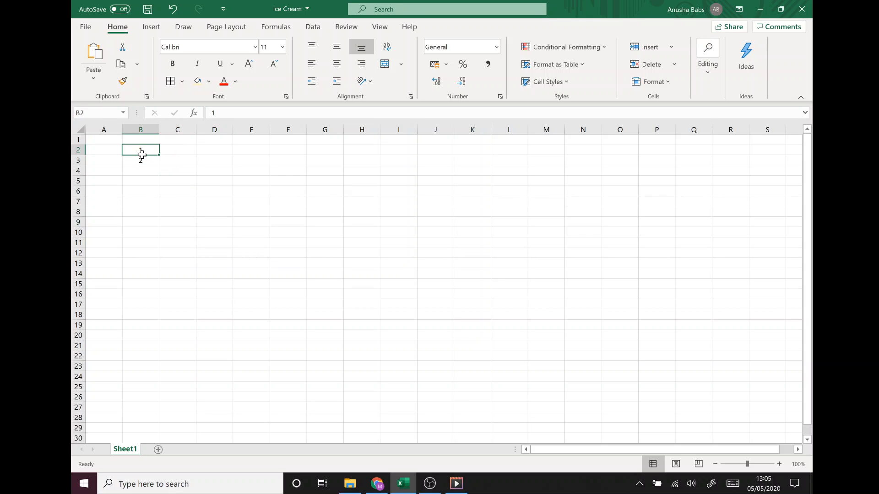
{"action": "left_click_drag", "start_coordinate": [141, 153], "coordinate": [142, 161]}
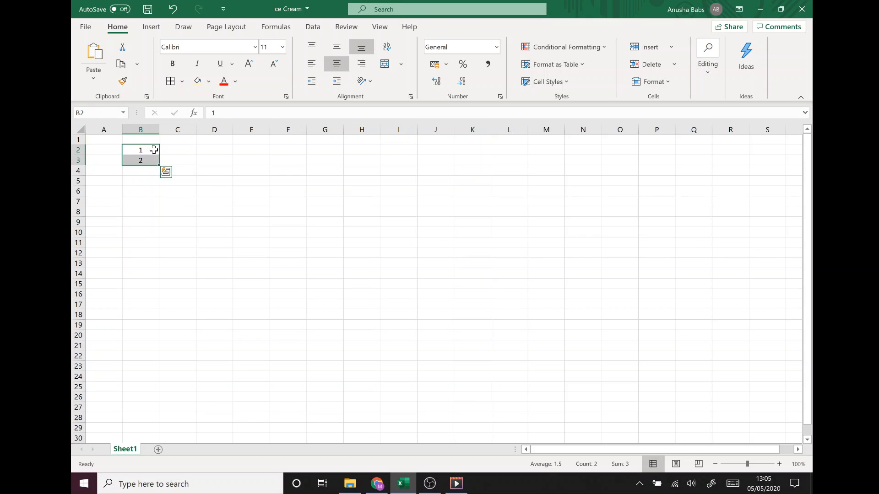
{"action": "left_click", "coordinate": [212, 190]}
{"action": "left_click_drag", "start_coordinate": [138, 153], "coordinate": [138, 160]}
{"action": "left_click_drag", "start_coordinate": [160, 166], "coordinate": [159, 250]}
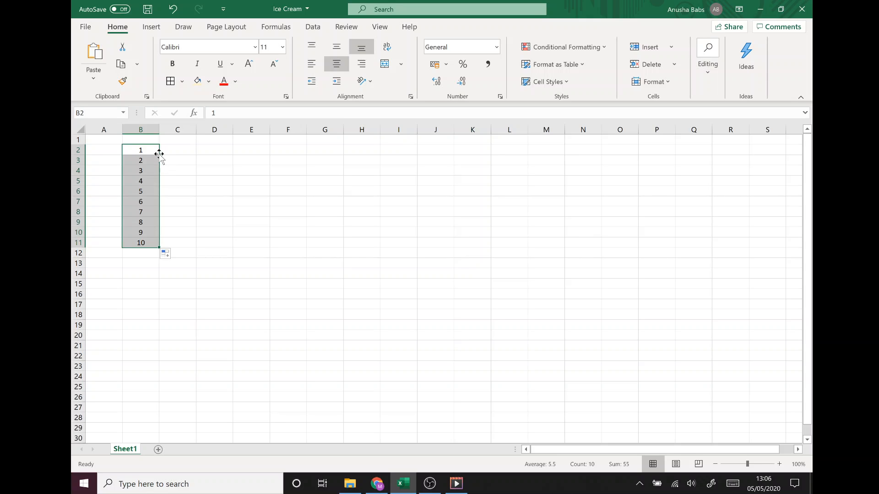
{"action": "key", "text": "ctrl+z"}
{"action": "left_click", "coordinate": [215, 232]}
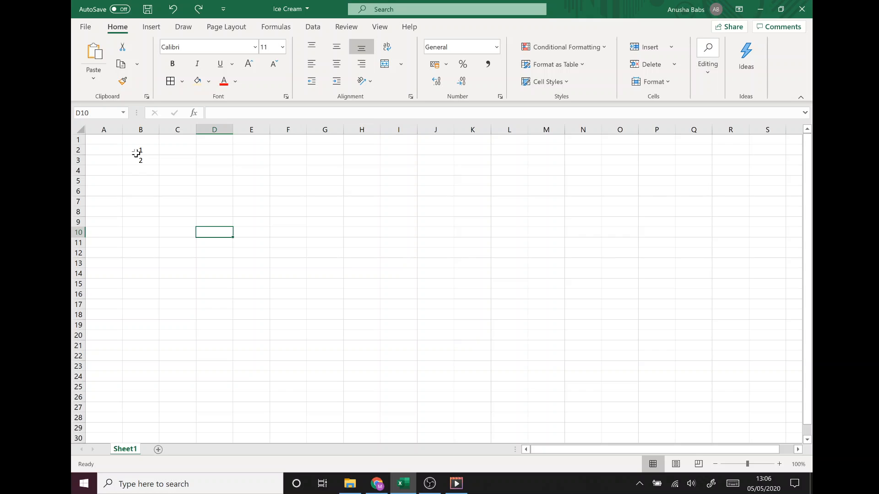
Fill the number series from B2:B3 down to B11 so it runs from 1 to 10
{"action": "left_click_drag", "start_coordinate": [136, 153], "coordinate": [138, 160]}
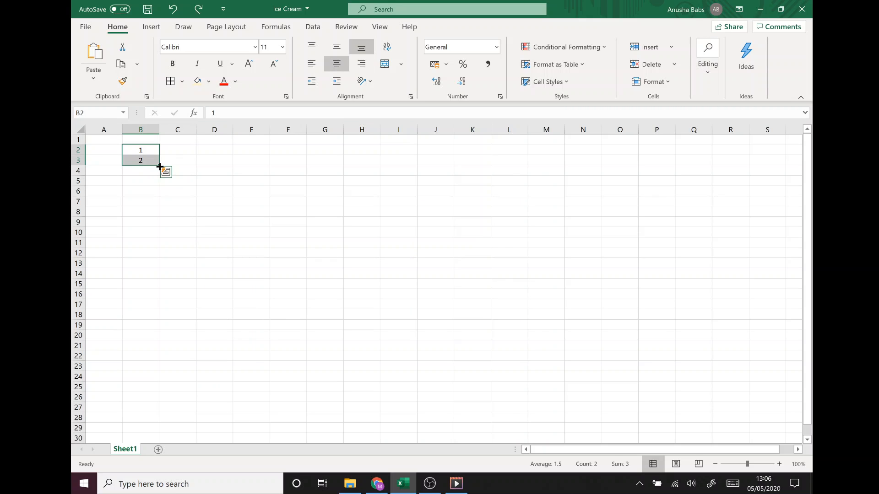
{"action": "left_click_drag", "start_coordinate": [159, 166], "coordinate": [156, 245]}
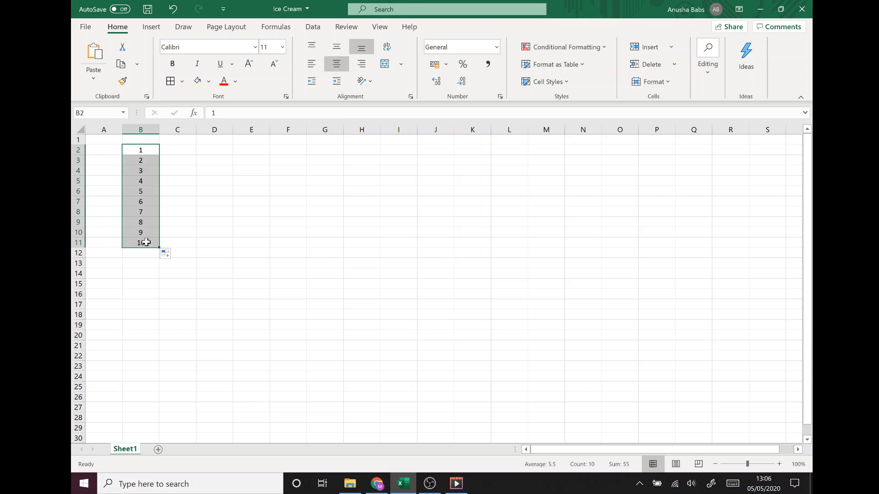
{"action": "left_click", "coordinate": [252, 263]}
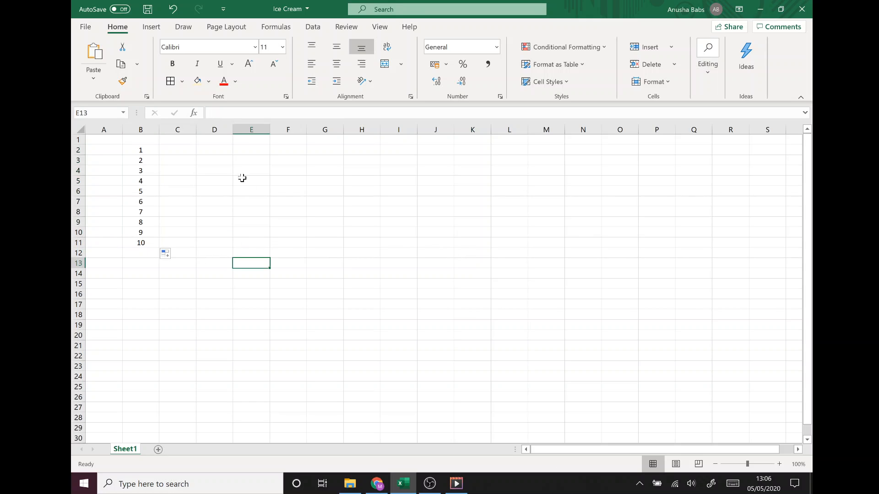
Enter the question "What is the capital of France?" in cell C2, beside number 1
{"action": "left_click", "coordinate": [178, 151]}
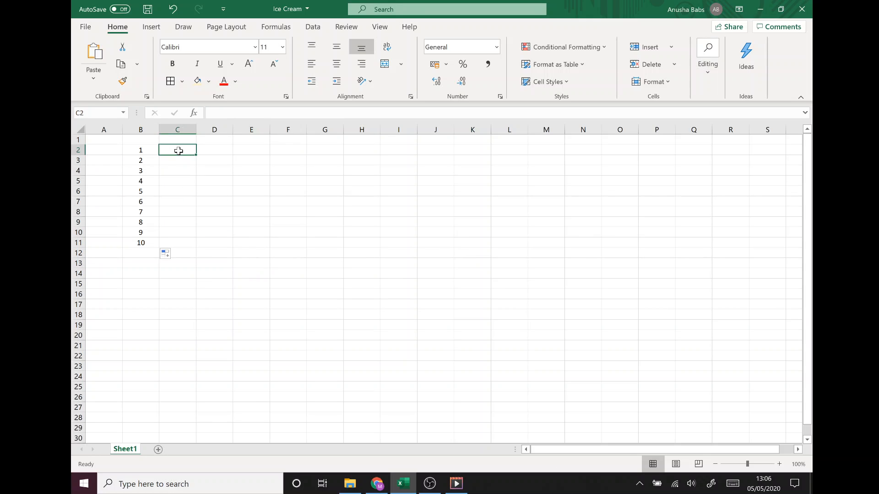
{"action": "type", "text": "Wha"}
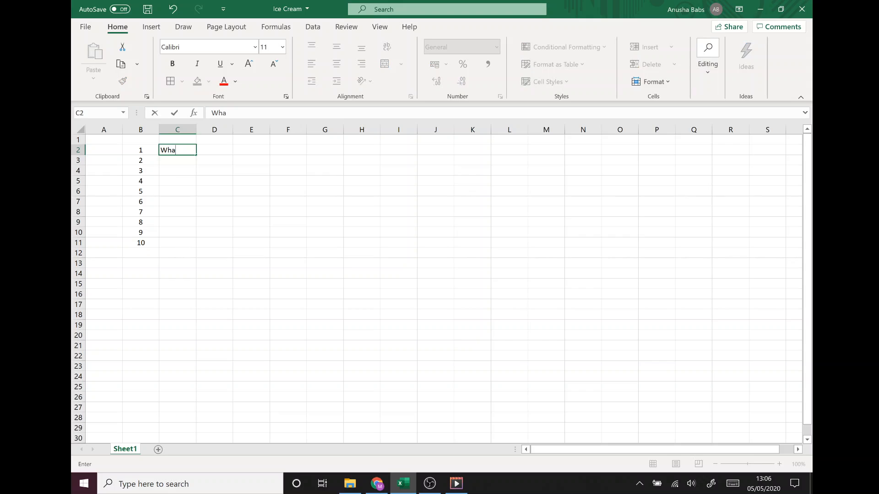
{"action": "type", "text": "t is the capital of France?"}
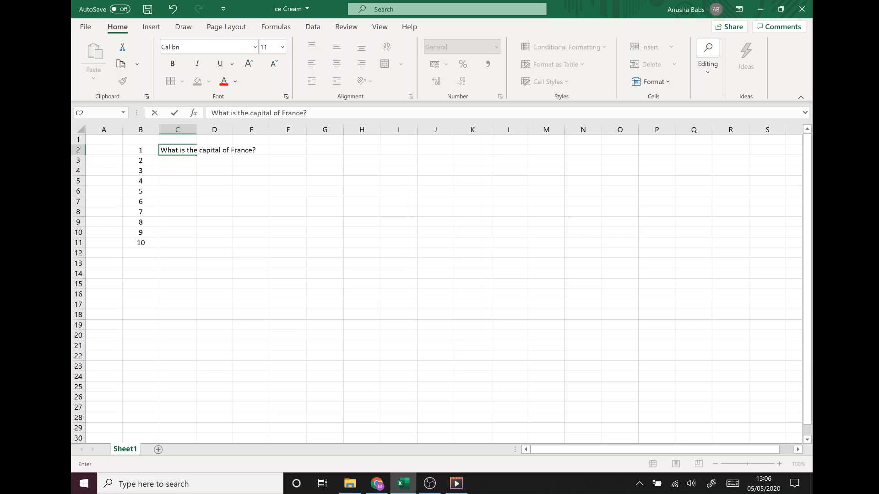
{"action": "key", "text": "Return"}
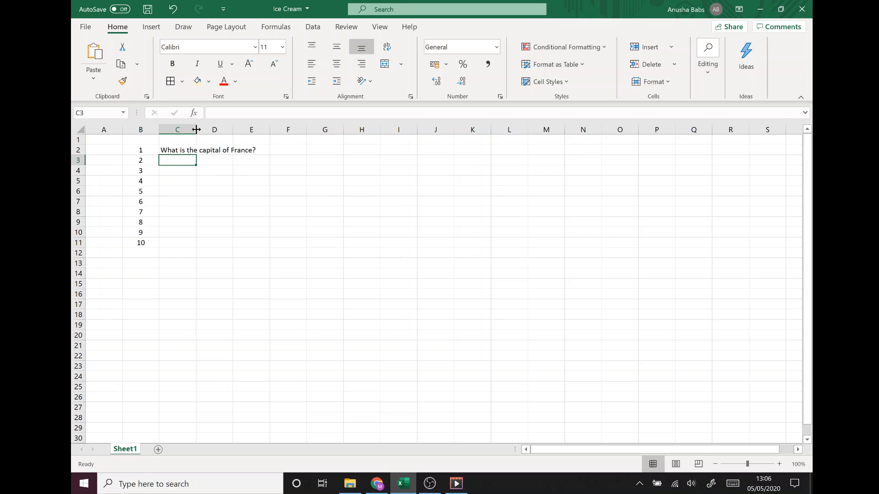
AutoFit the width of column C to the question text
{"action": "left_click_drag", "start_coordinate": [196, 130], "coordinate": [273, 131]}
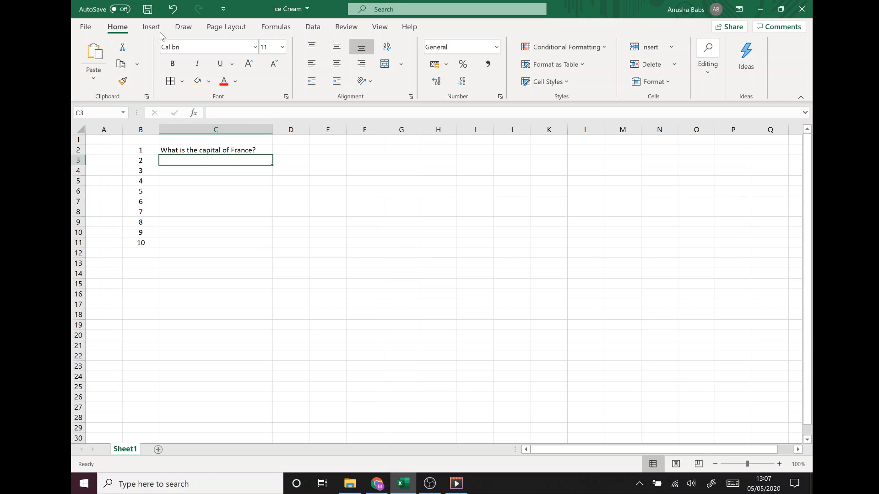
{"action": "left_click", "coordinate": [173, 13]}
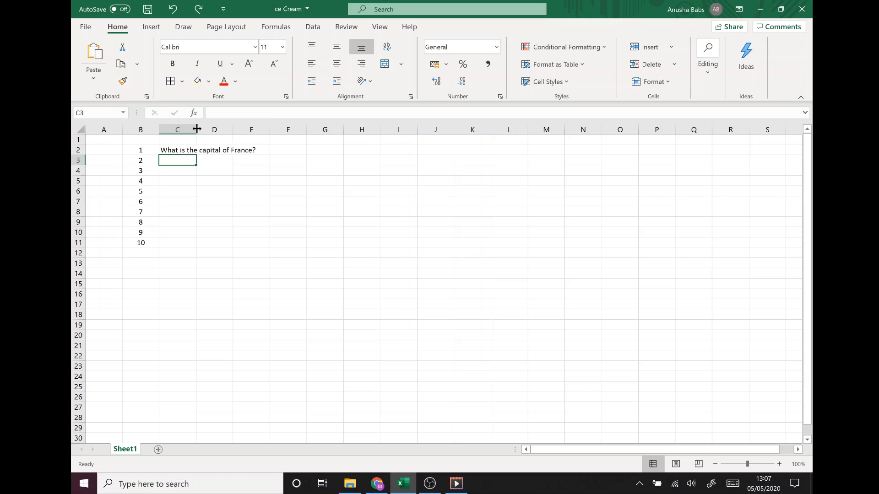
{"action": "double_click", "coordinate": [197, 129]}
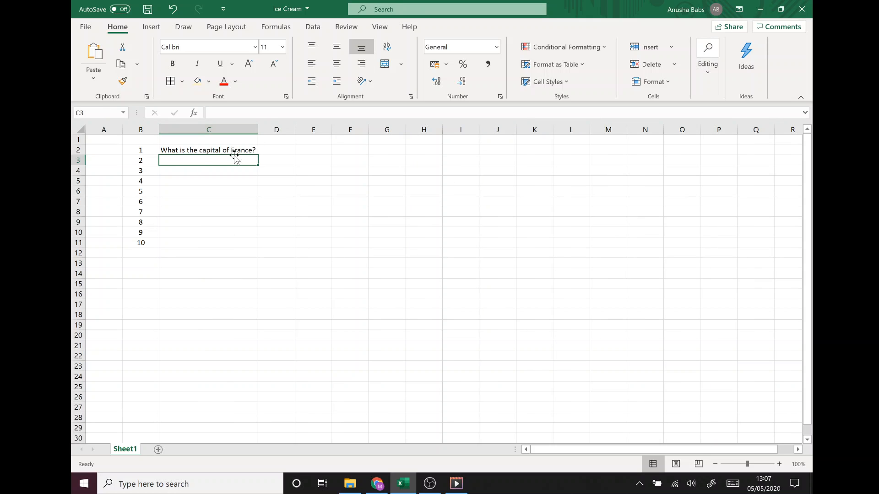
Insert a new row above row 1 to make room for column headings
{"action": "left_click", "coordinate": [273, 149]}
{"action": "left_click", "coordinate": [267, 136]}
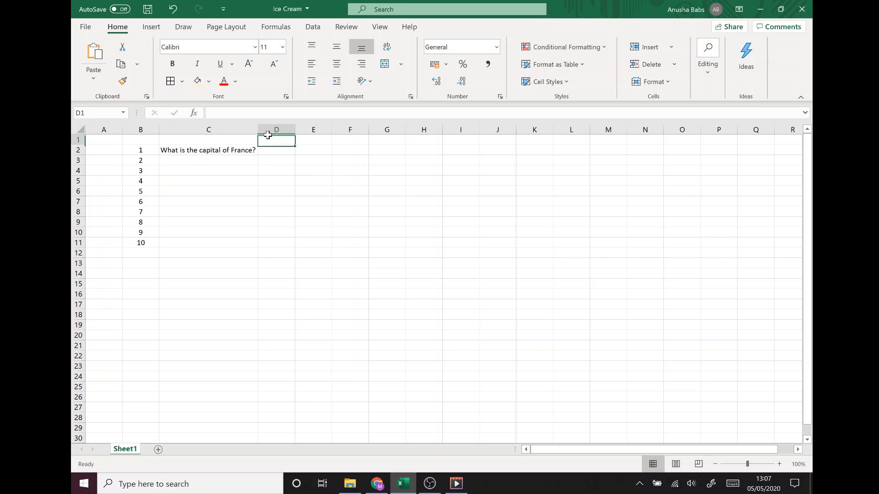
{"action": "left_click", "coordinate": [78, 139]}
{"action": "right_click", "coordinate": [84, 142]}
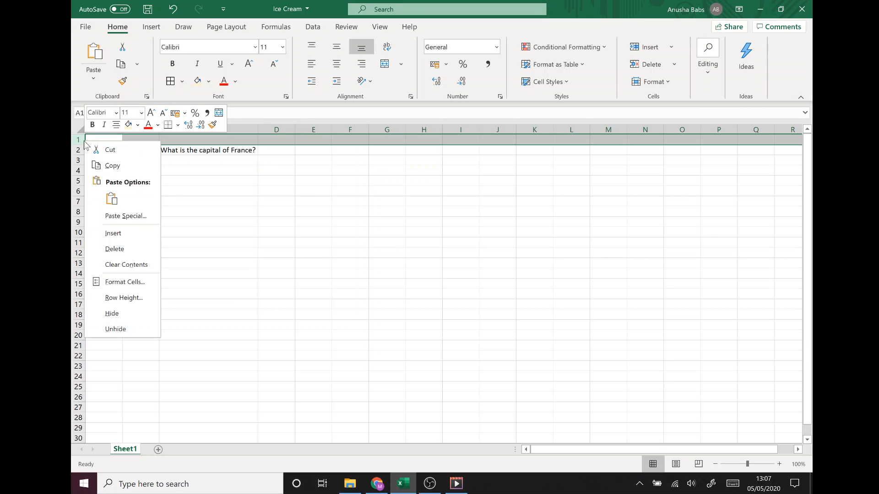
{"action": "left_click", "coordinate": [107, 233]}
{"action": "left_click", "coordinate": [339, 268]}
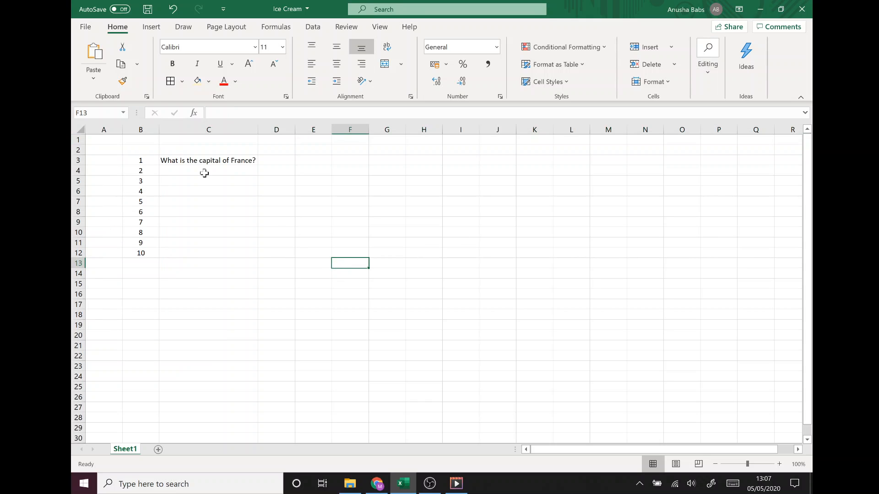
Enter the headings "Answer" in D2 and "Coding" in E2
{"action": "left_click", "coordinate": [281, 148]}
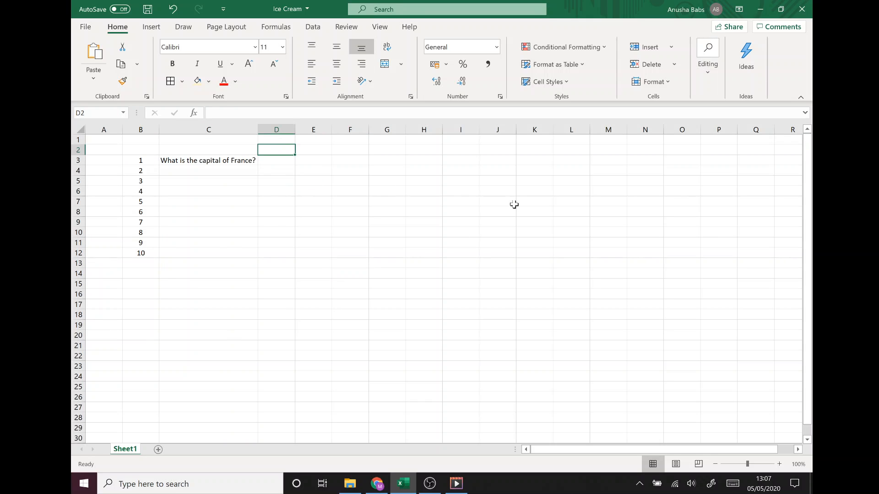
{"action": "type", "text": "Answe"}
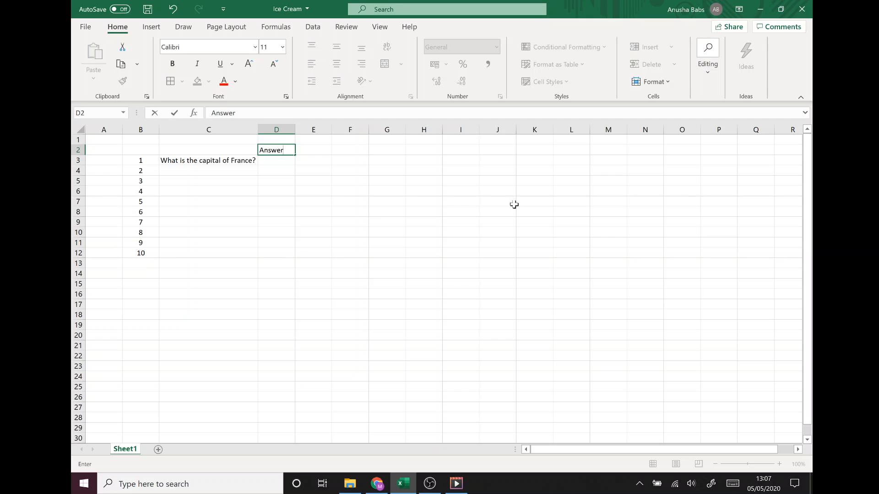
{"action": "type", "text": "r"}
{"action": "key", "text": "Tab"}
{"action": "type", "text": "Coding"}
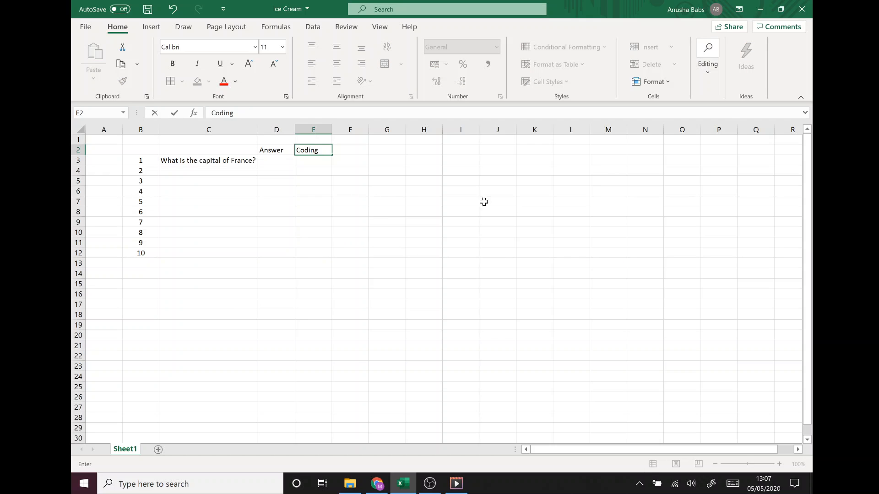
{"action": "left_click", "coordinate": [372, 213]}
Enter the heading "Quiz Questions" in C2, with both words capitalised
{"action": "left_click", "coordinate": [193, 151]}
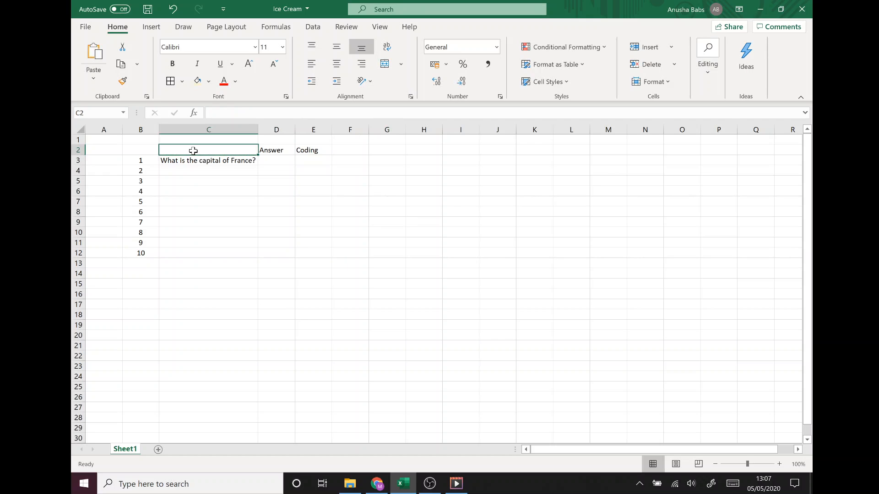
{"action": "type", "text": "Qui"}
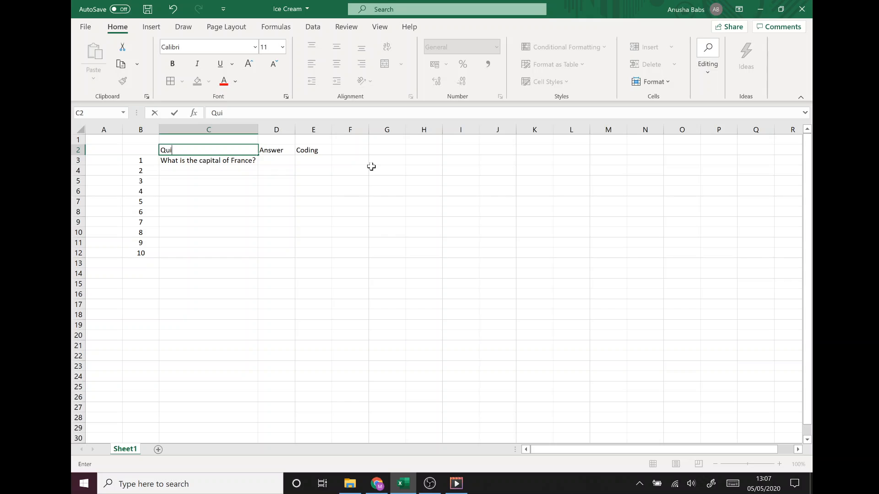
{"action": "type", "text": "z questions"}
{"action": "left_click", "coordinate": [232, 114]}
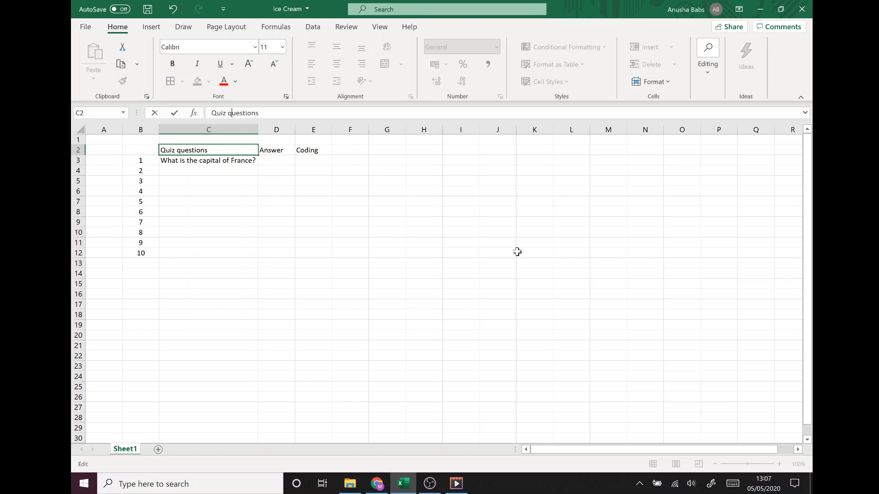
{"action": "key", "text": "BackSpace"}
{"action": "type", "text": "Q"}
{"action": "key", "text": "Return"}
Widen columns D and E slightly
{"action": "left_click", "coordinate": [355, 275]}
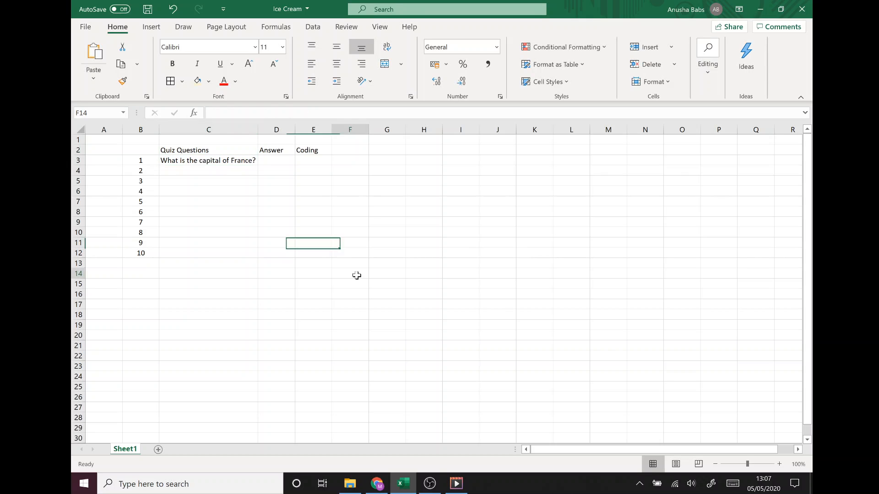
{"action": "left_click_drag", "start_coordinate": [300, 131], "coordinate": [351, 129]}
{"action": "left_click", "coordinate": [540, 314]}
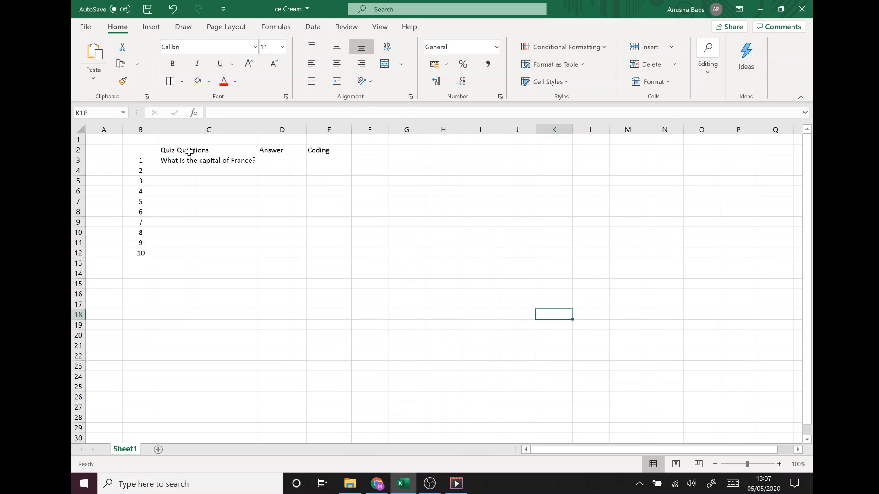
Make the headings in C2:E2 bold
{"action": "left_click_drag", "start_coordinate": [187, 151], "coordinate": [312, 150]}
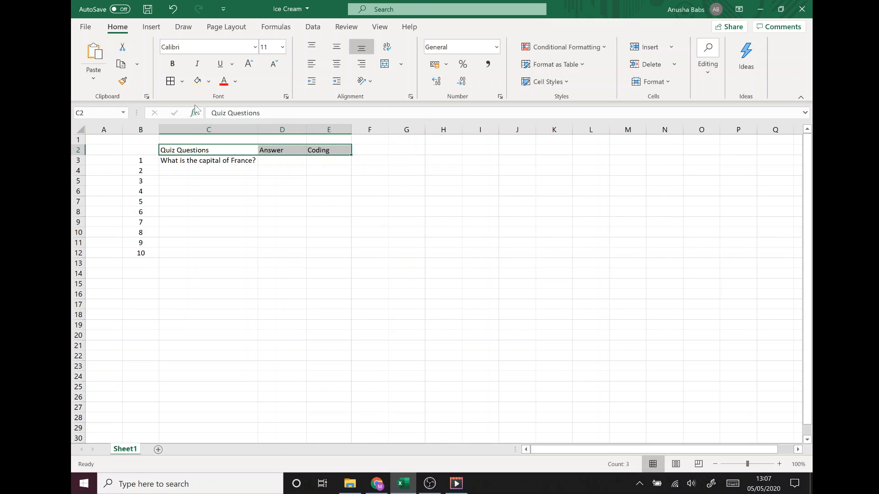
{"action": "left_click", "coordinate": [172, 63]}
{"action": "left_click", "coordinate": [369, 339]}
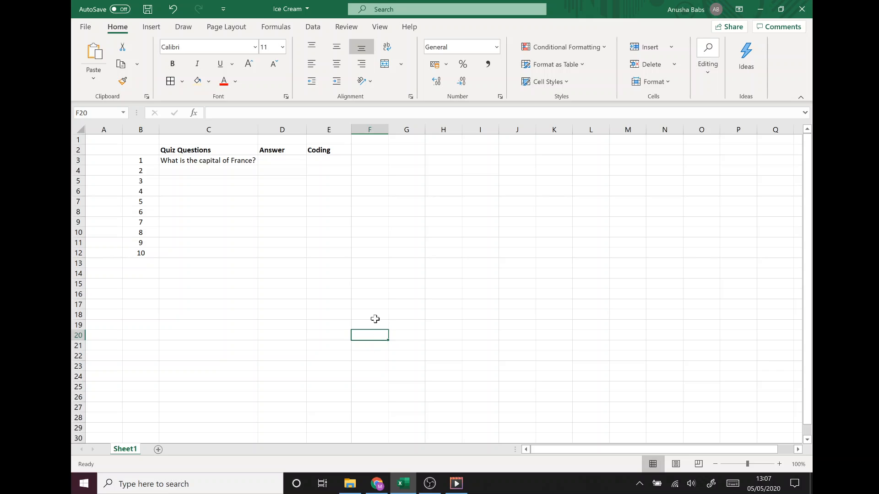
Fill the entire worksheet with a light blue theme color and widen column C slightly
{"action": "left_click", "coordinate": [82, 131]}
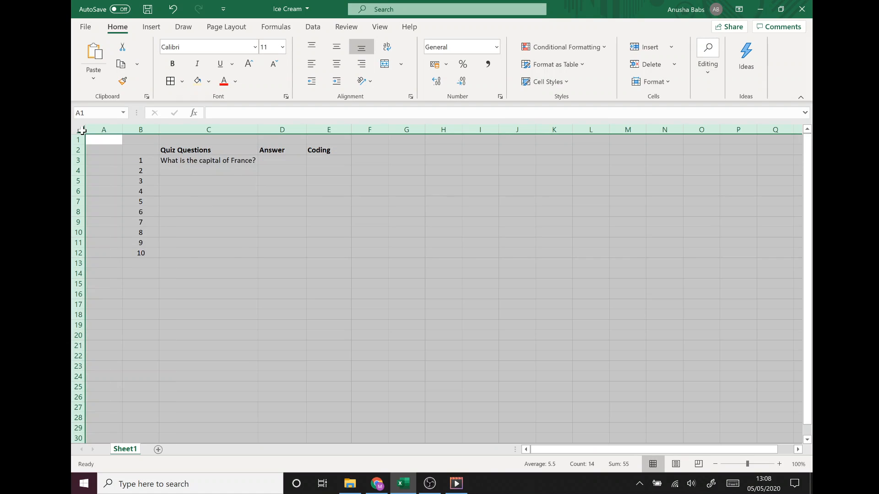
{"action": "left_click", "coordinate": [208, 82]}
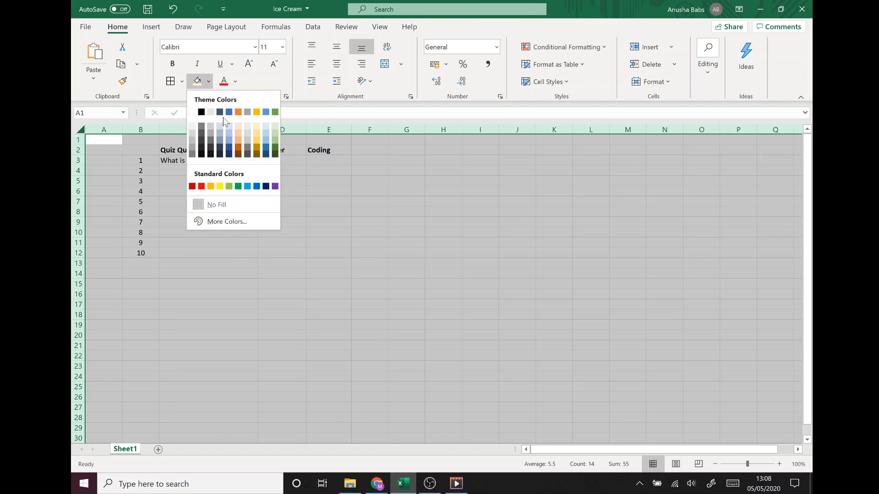
{"action": "left_click", "coordinate": [230, 133]}
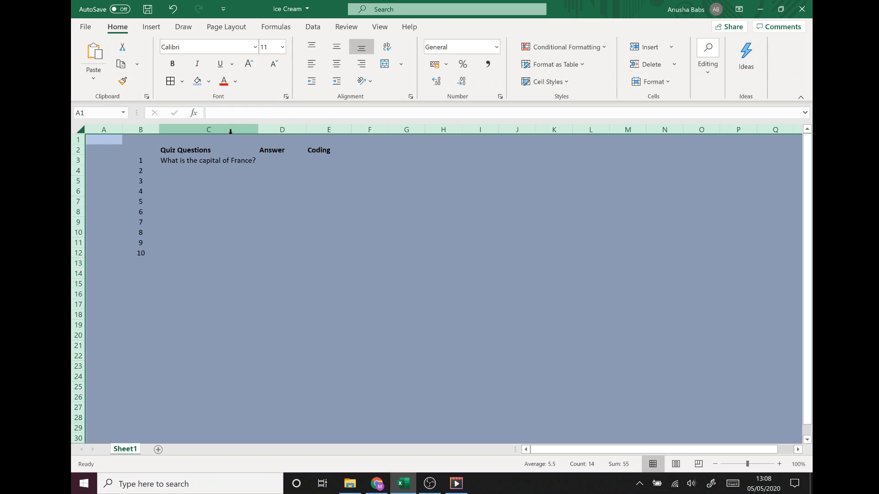
{"action": "left_click", "coordinate": [303, 314]}
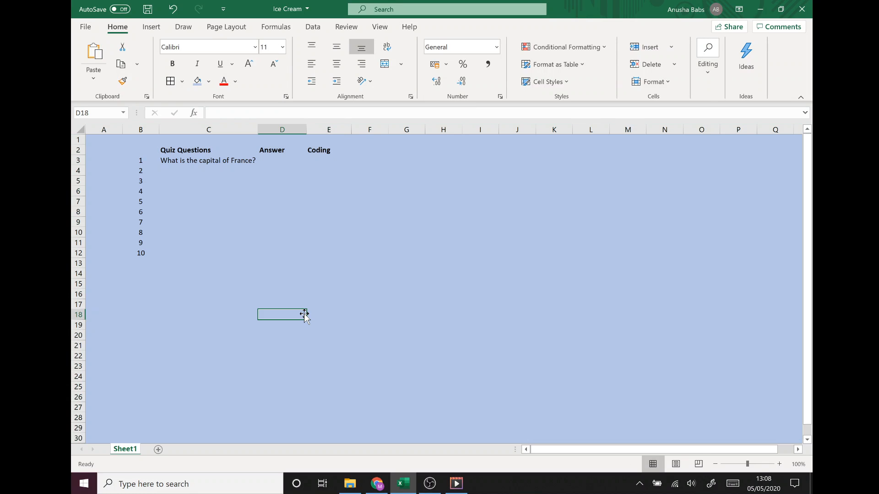
{"action": "left_click_drag", "start_coordinate": [258, 128], "coordinate": [267, 128]}
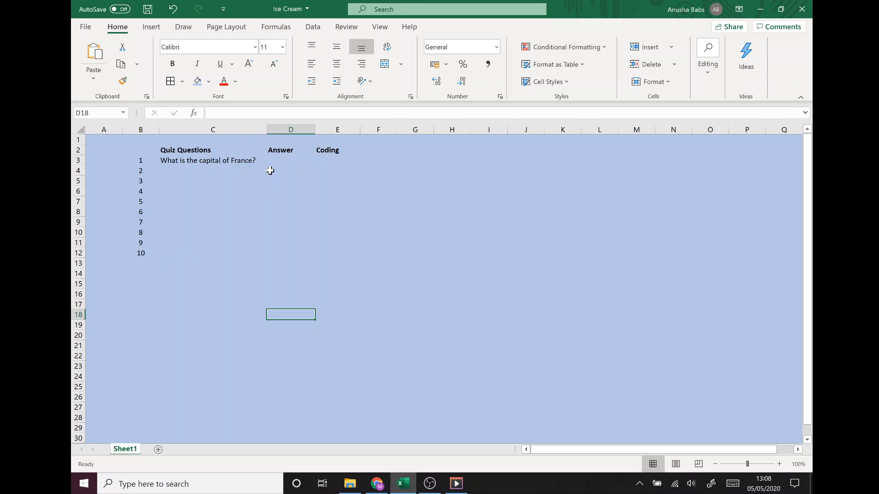
Apply all borders and a white fill to the answer cells D3:D12
{"action": "left_click_drag", "start_coordinate": [281, 160], "coordinate": [286, 257]}
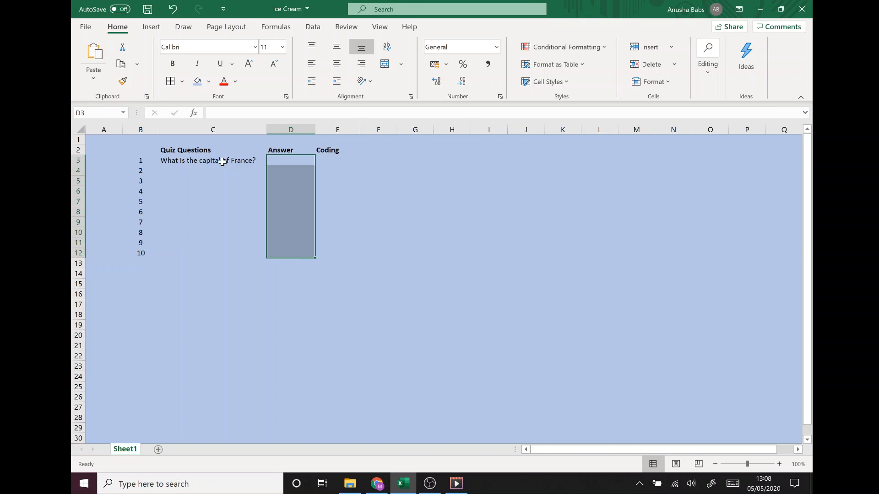
{"action": "left_click", "coordinate": [182, 83]}
{"action": "left_click", "coordinate": [202, 194]}
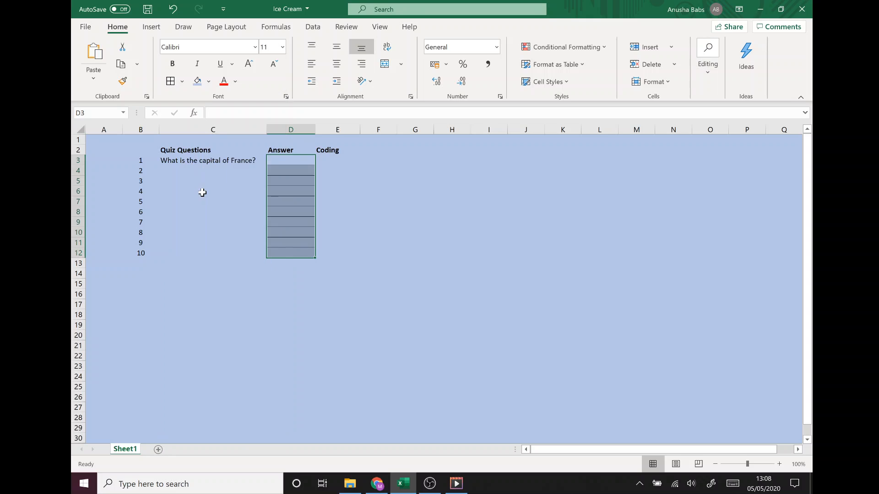
{"action": "left_click", "coordinate": [208, 81]}
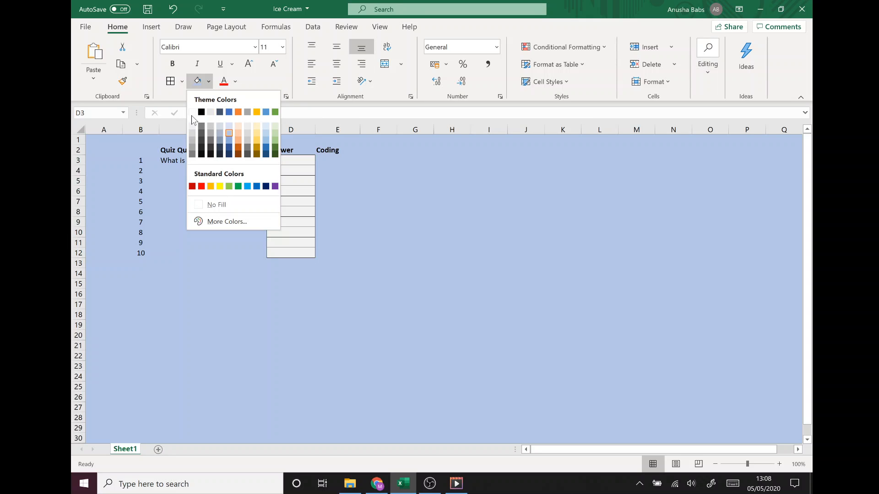
{"action": "left_click", "coordinate": [192, 112]}
{"action": "left_click", "coordinate": [347, 388]}
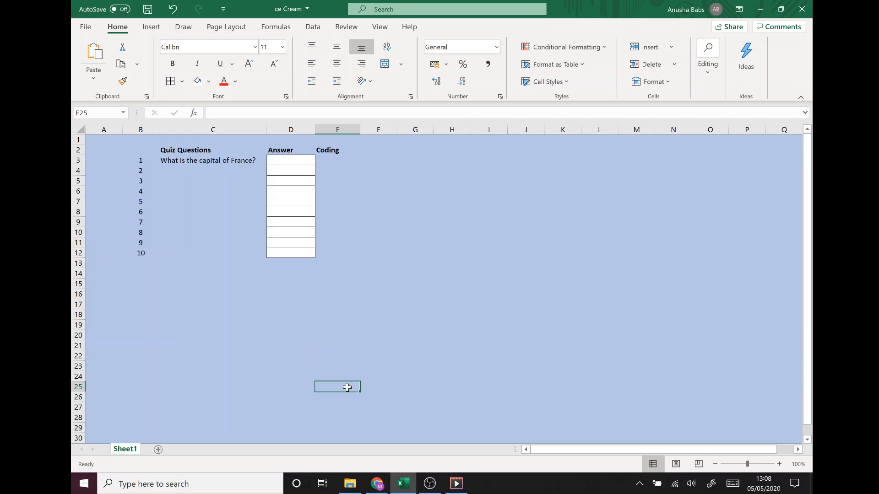
Apply all borders and a light gold theme fill to the coding cells E3:E12
{"action": "left_click_drag", "start_coordinate": [329, 160], "coordinate": [321, 252]}
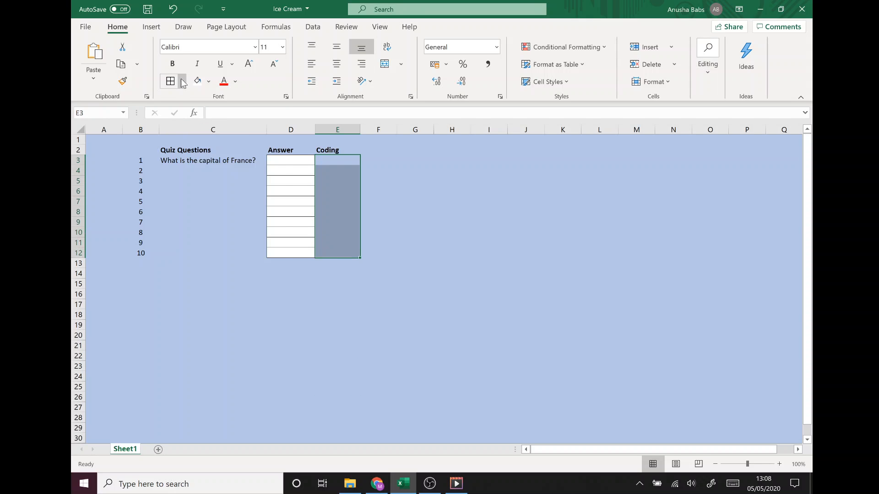
{"action": "left_click", "coordinate": [182, 81]}
{"action": "left_click", "coordinate": [196, 196]}
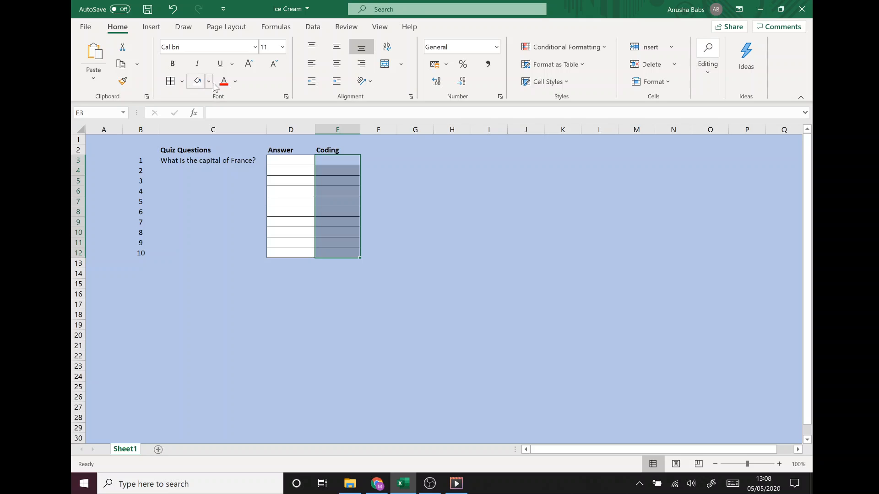
{"action": "left_click", "coordinate": [210, 83]}
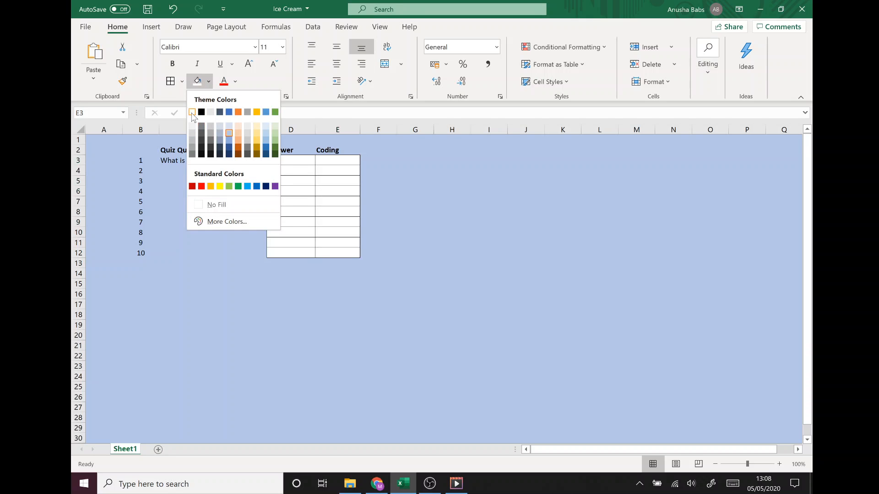
{"action": "left_click", "coordinate": [256, 133]}
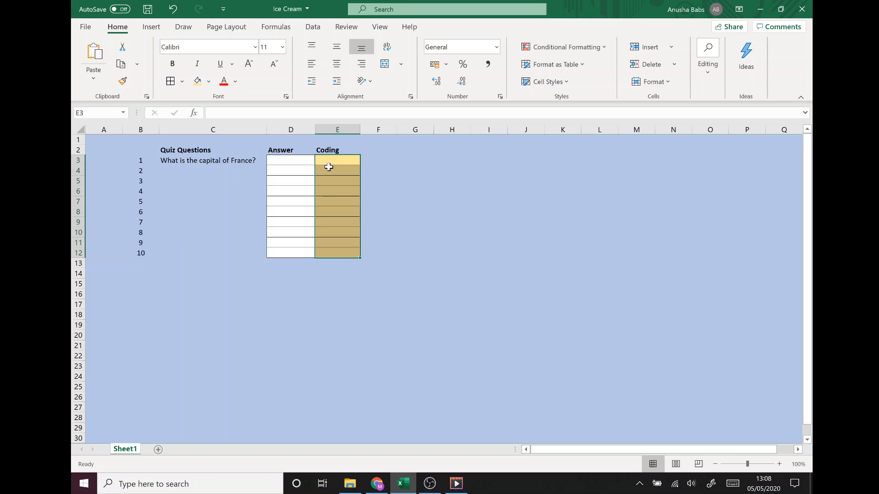
Test the text color in E3 with the sample entry "sdfsdfsd" and undo the entry
{"action": "left_click", "coordinate": [336, 161]}
{"action": "type", "text": "sdfsdfsd"}
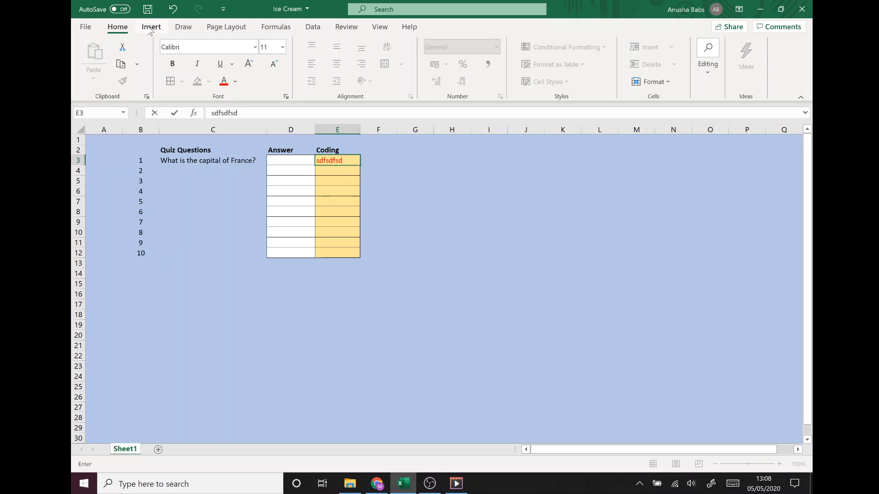
{"action": "left_click", "coordinate": [174, 9]}
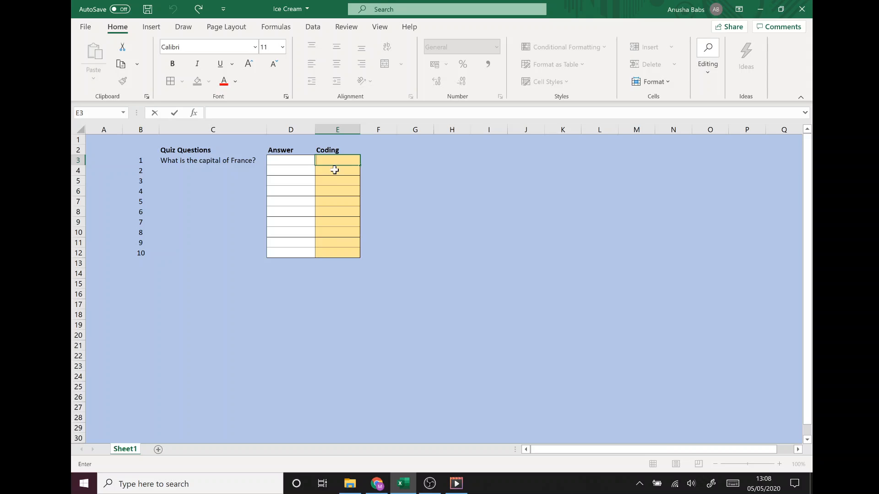
Set the font color of the coding cells E3:E12 to black
{"action": "left_click", "coordinate": [334, 231]}
{"action": "left_click_drag", "start_coordinate": [332, 249], "coordinate": [321, 158]}
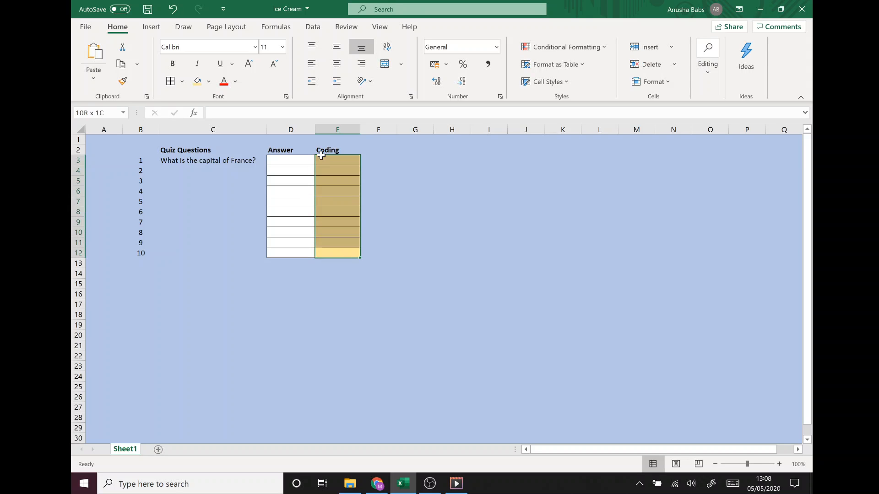
{"action": "left_click", "coordinate": [236, 81]}
{"action": "left_click", "coordinate": [247, 96]}
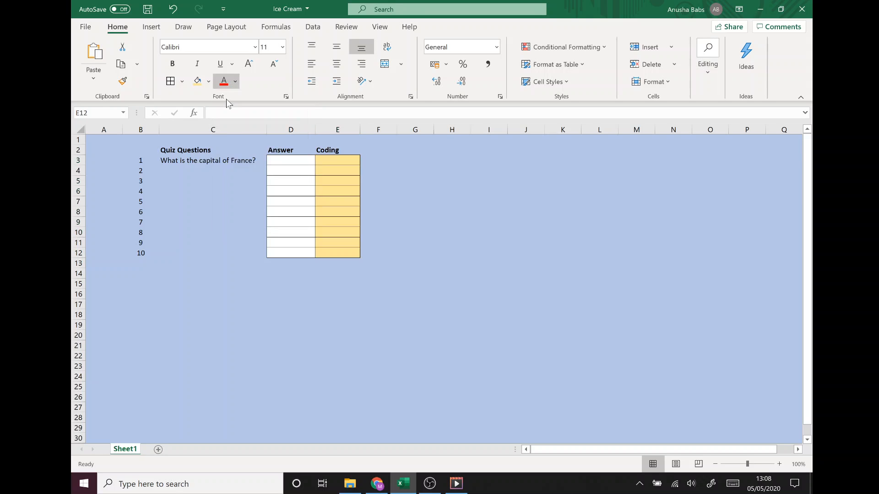
{"action": "left_click", "coordinate": [467, 255]}
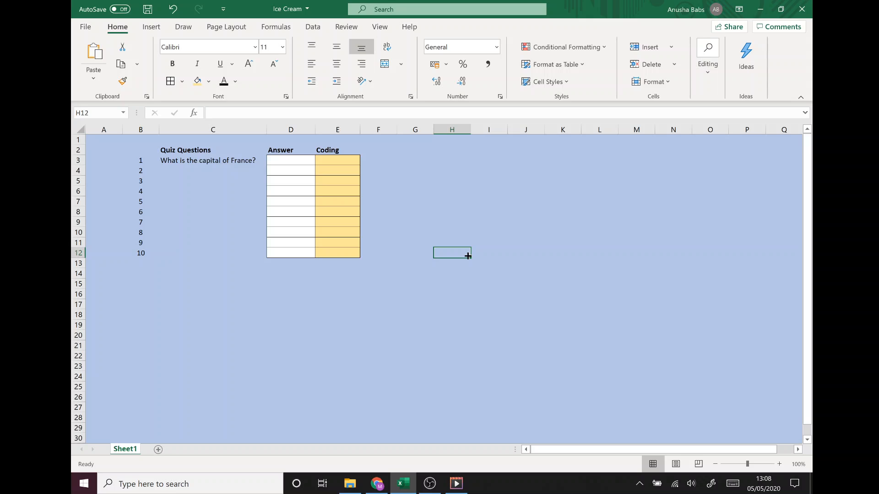